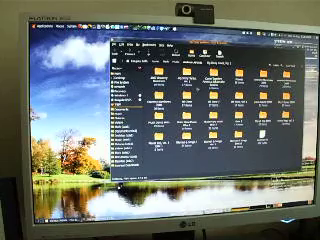
Step: Reposition and resize the Nautilus window, then open the album folder to show its songs
drag(200, 44, 219, 44)
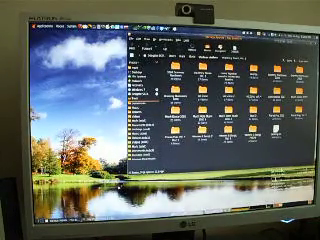
drag(128, 110, 122, 110)
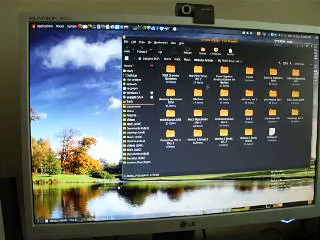
double_click(197, 75)
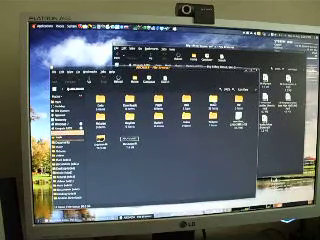
Step: Open the ARCHOS Music folder in the second window and add a new album folder
double_click(215, 100)
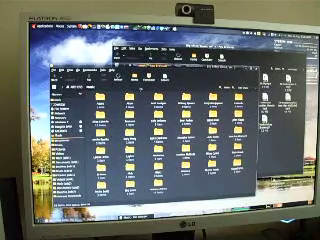
mouse_move(150, 68)
mouse_down()
mouse_move(160, 132)
mouse_move(155, 70)
mouse_up()
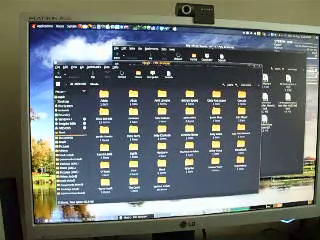
key(alt+Tab)
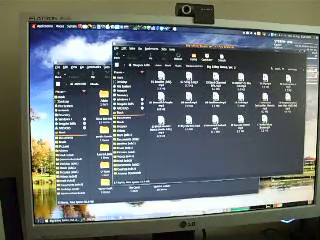
key(alt+Tab)
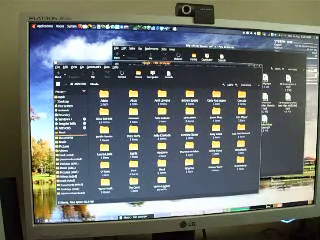
double_click(162, 183)
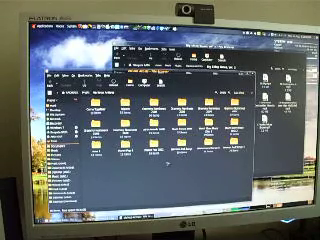
key(ctrl+v)
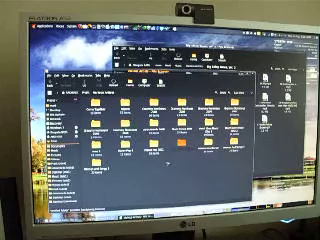
Step: Open the empty new folder and drag all the album's song files into it
key(Home)
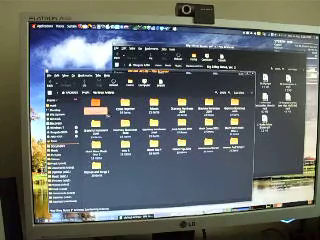
key(Return)
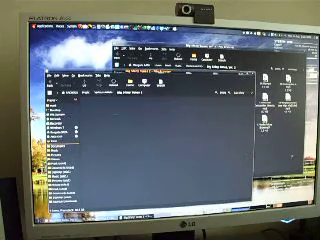
key(alt+Tab)
key(ctrl+a)
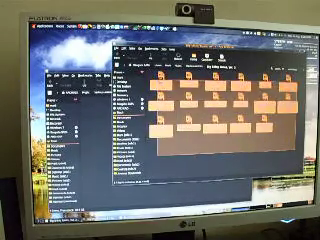
mouse_move(160, 125)
mouse_down()
mouse_move(115, 121)
mouse_move(100, 130)
mouse_up()
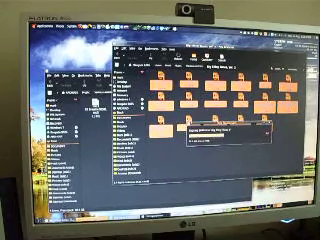
Step: Save the Big Shiny Tunes 2 cover image from Firefox
key(alt+Tab)
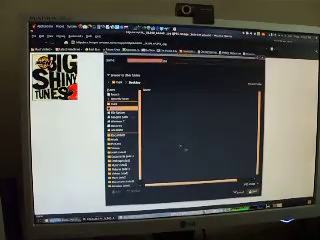
key(Return)
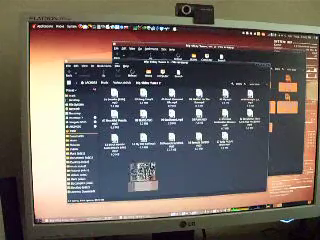
Step: Drag the saved cover image into the album folder and inspect its context menu
drag(145, 180, 182, 190)
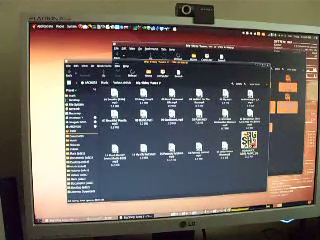
right_click(250, 141)
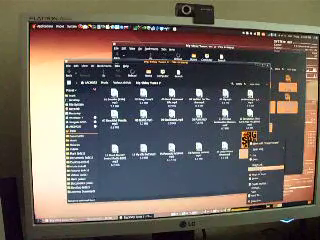
key(Escape)
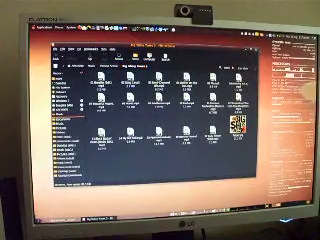
Step: Close the album folder window with Alt+F4
key(alt+F4)
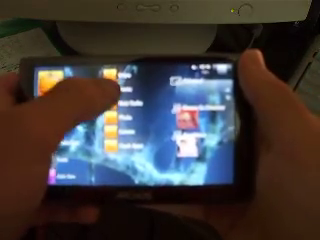
Step: Open the Archos music library and browse albums by cover art
click(140, 77)
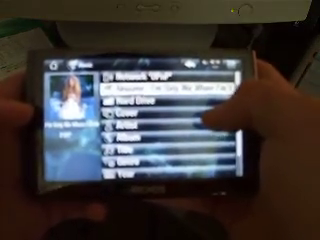
click(200, 113)
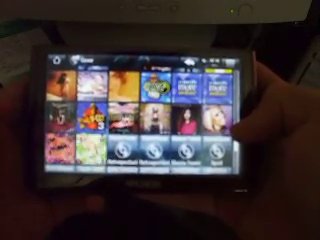
scroll(160, 120, down, 3)
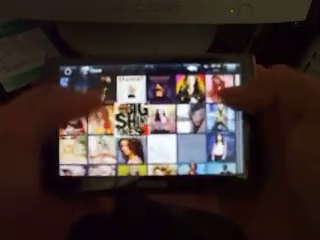